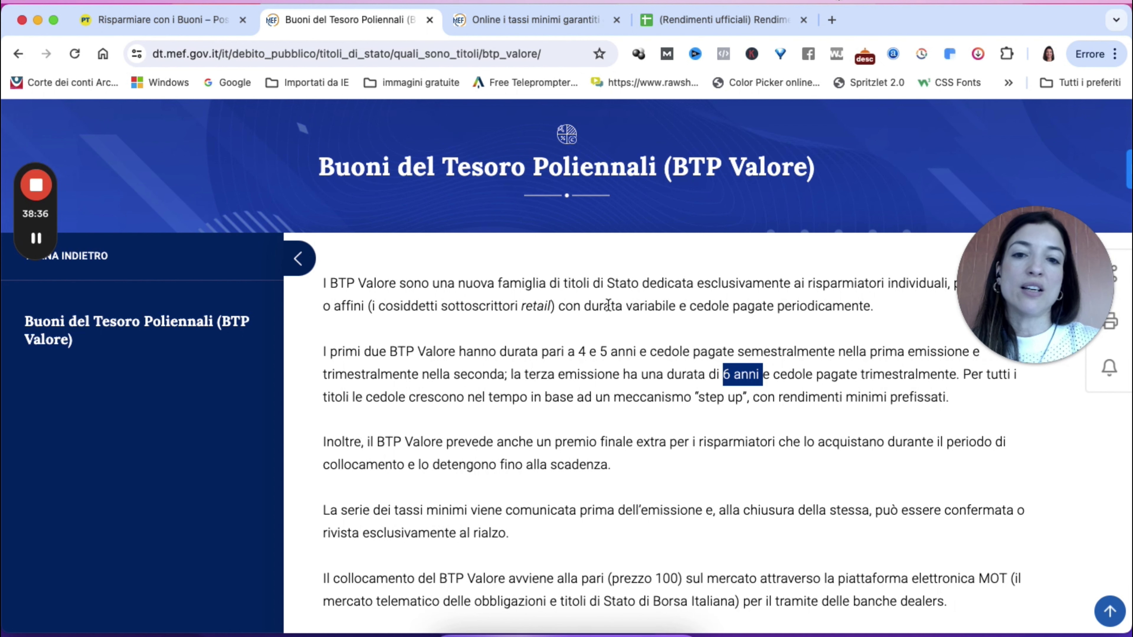
Highlight the bond durations "4 e 5 anni" and "6 anni" in the BTP Valore description to compare the three issues.
{"action": "left_click_drag", "start_coordinate": [579, 352], "coordinate": [635, 350]}
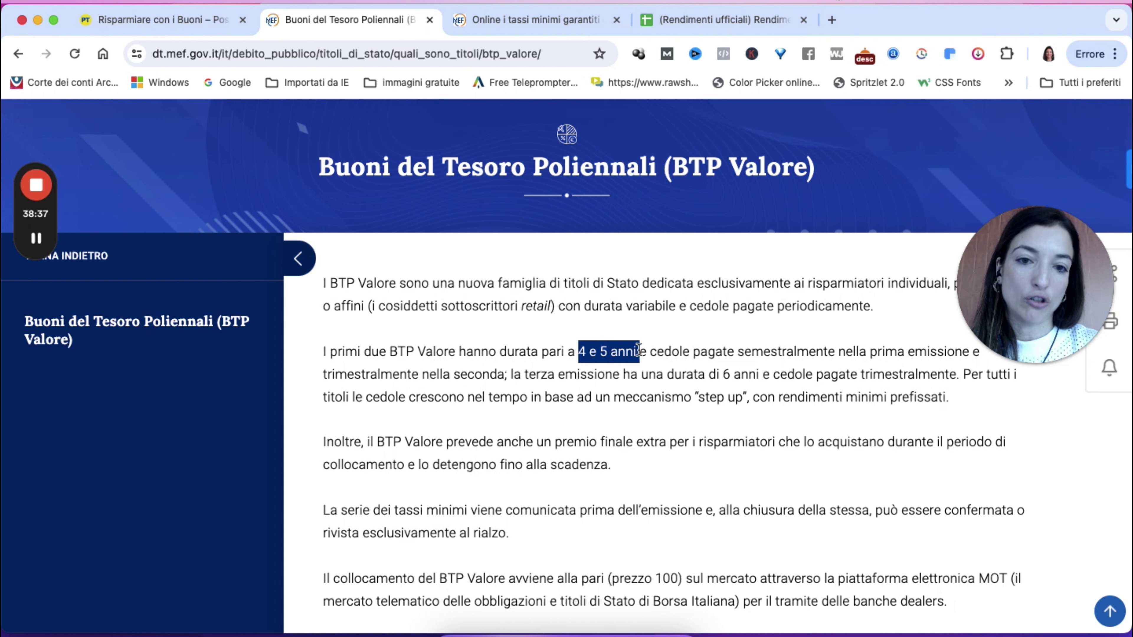
{"action": "left_click", "coordinate": [723, 375]}
{"action": "left_click_drag", "start_coordinate": [723, 375], "coordinate": [761, 375]}
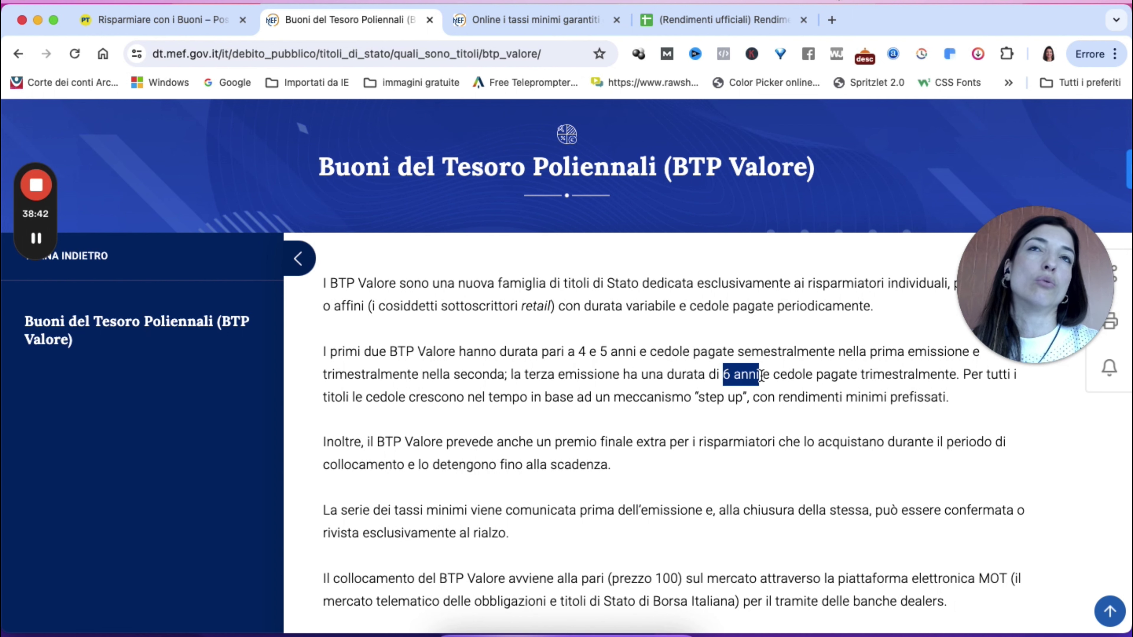
{"action": "left_click", "coordinate": [579, 349]}
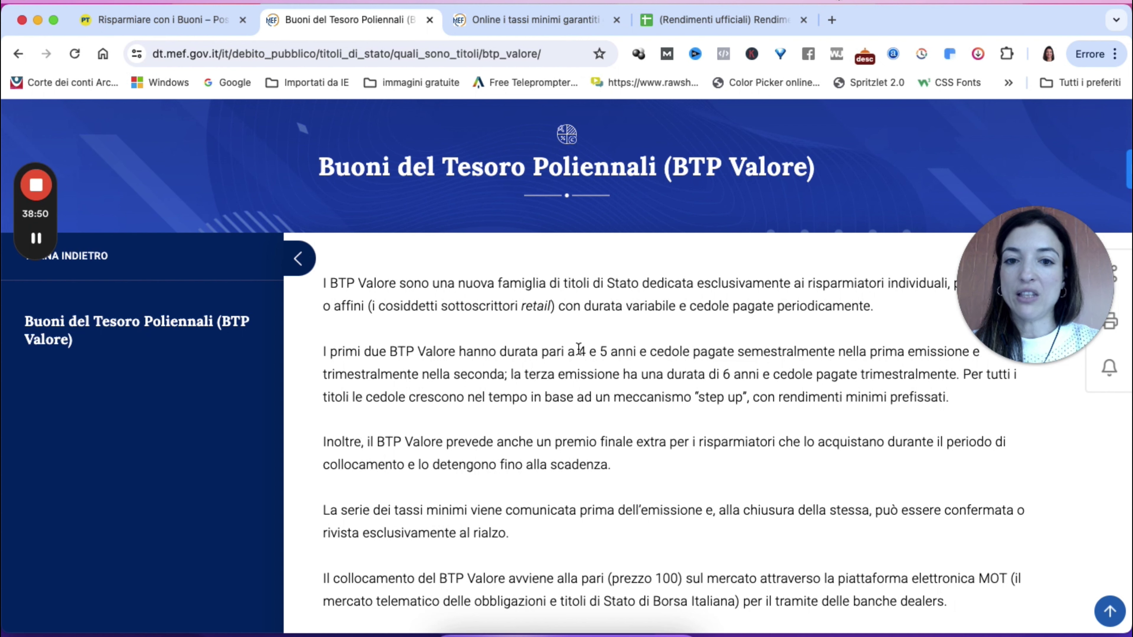
{"action": "left_click_drag", "start_coordinate": [578, 350], "coordinate": [638, 352]}
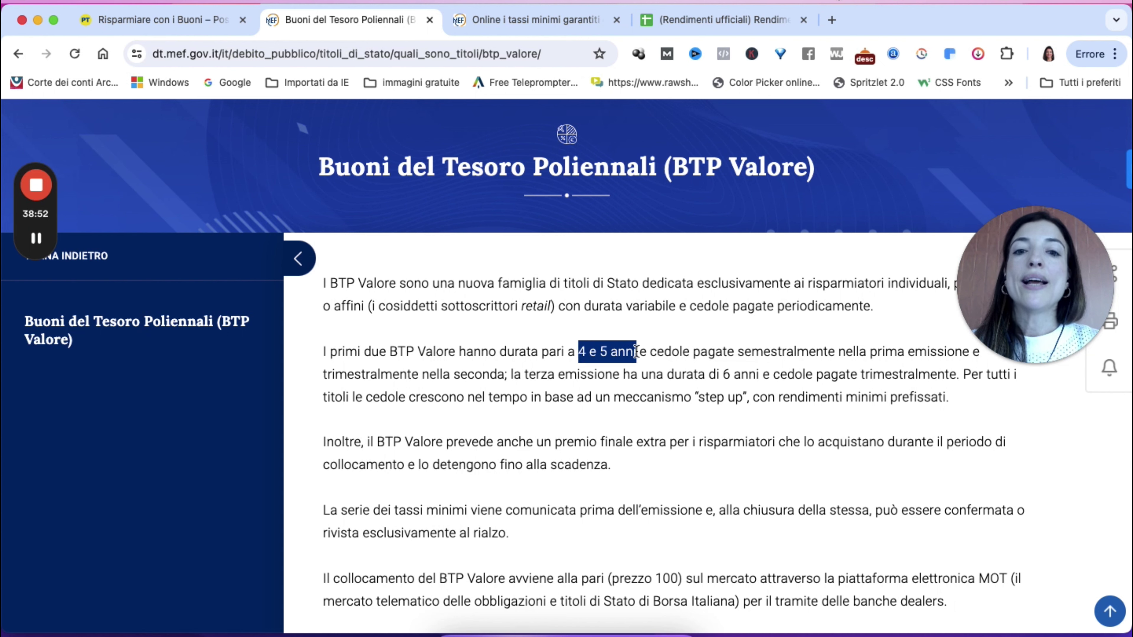
{"action": "left_click", "coordinate": [724, 376]}
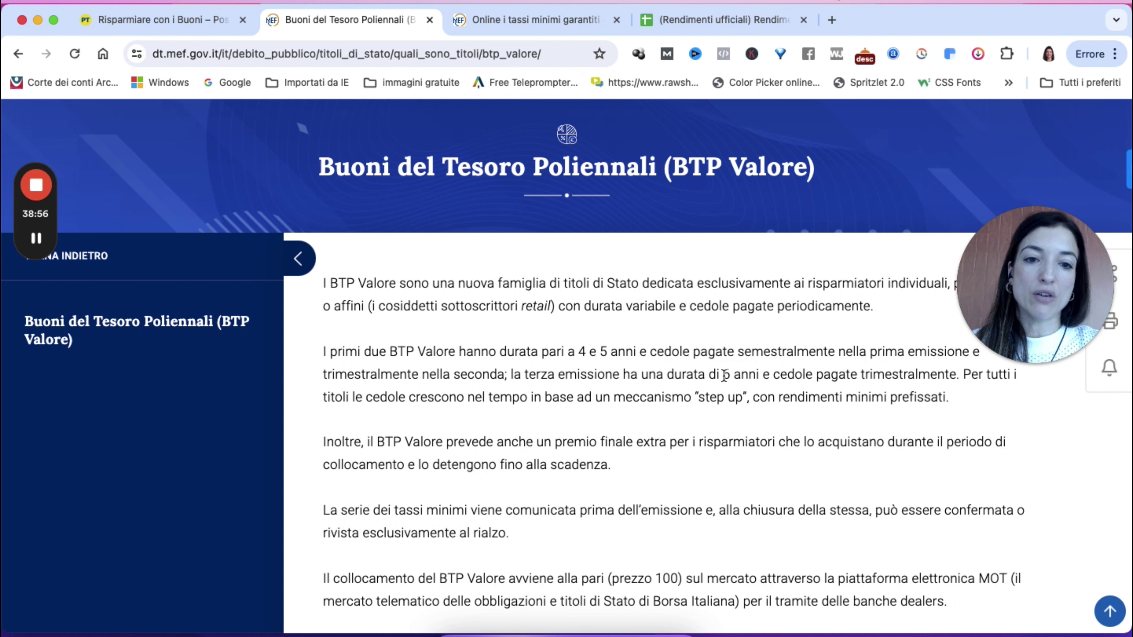
{"action": "left_click_drag", "start_coordinate": [724, 376], "coordinate": [761, 379]}
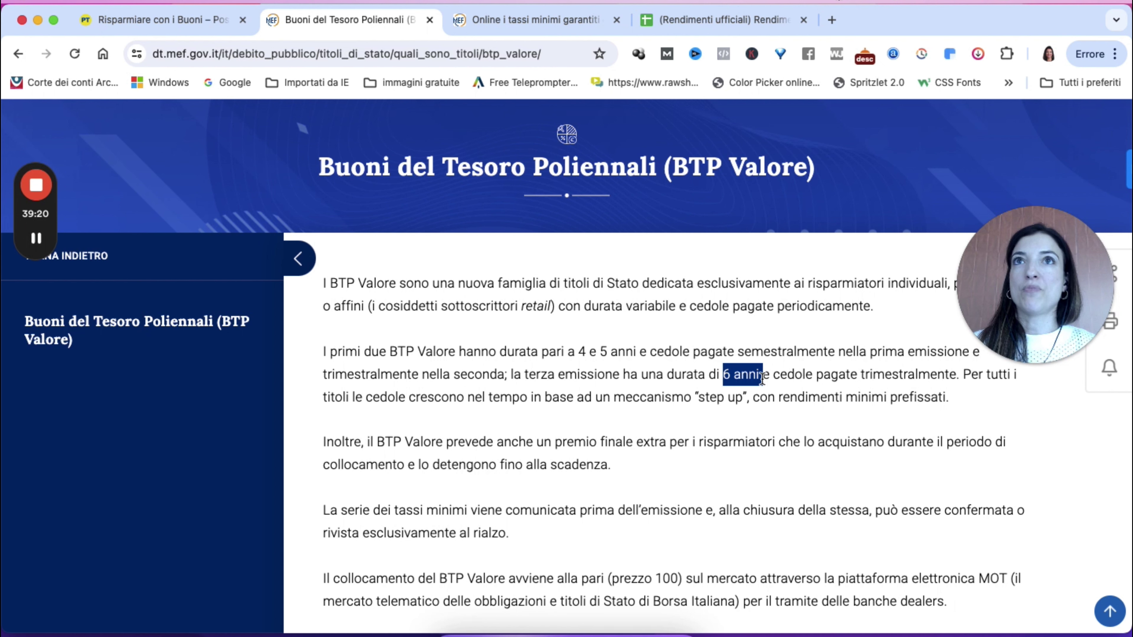
{"action": "double_click", "coordinate": [582, 351]}
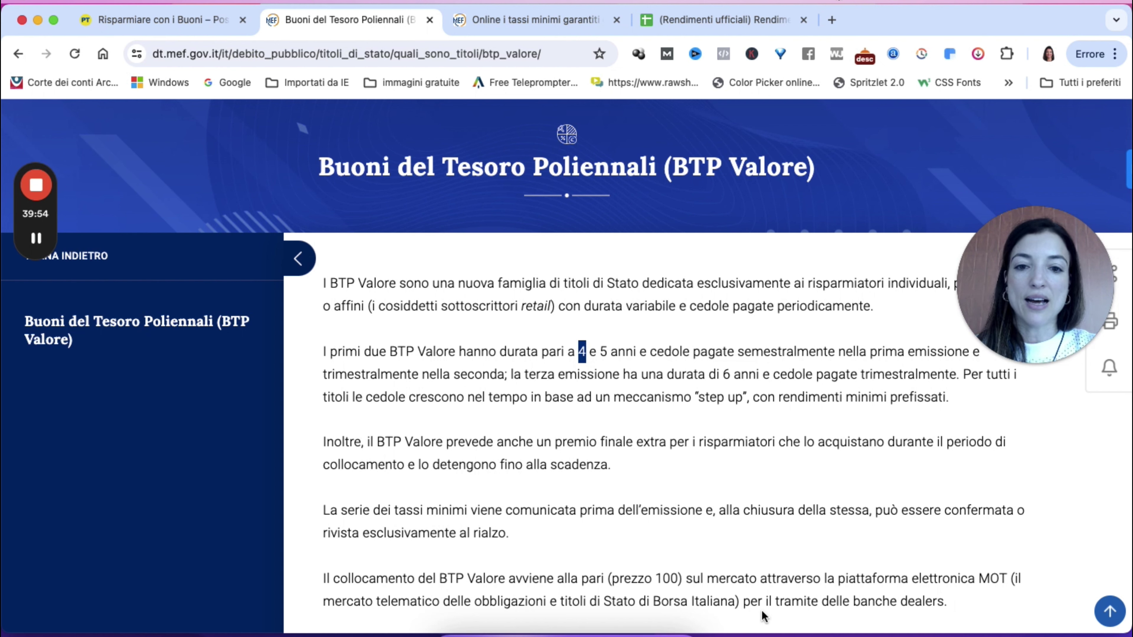
Highlight "premio finale extra" in the BTP Valore description and read on through the placement and taxation terms.
{"action": "left_click", "coordinate": [558, 444]}
{"action": "left_click_drag", "start_coordinate": [557, 444], "coordinate": [667, 441]}
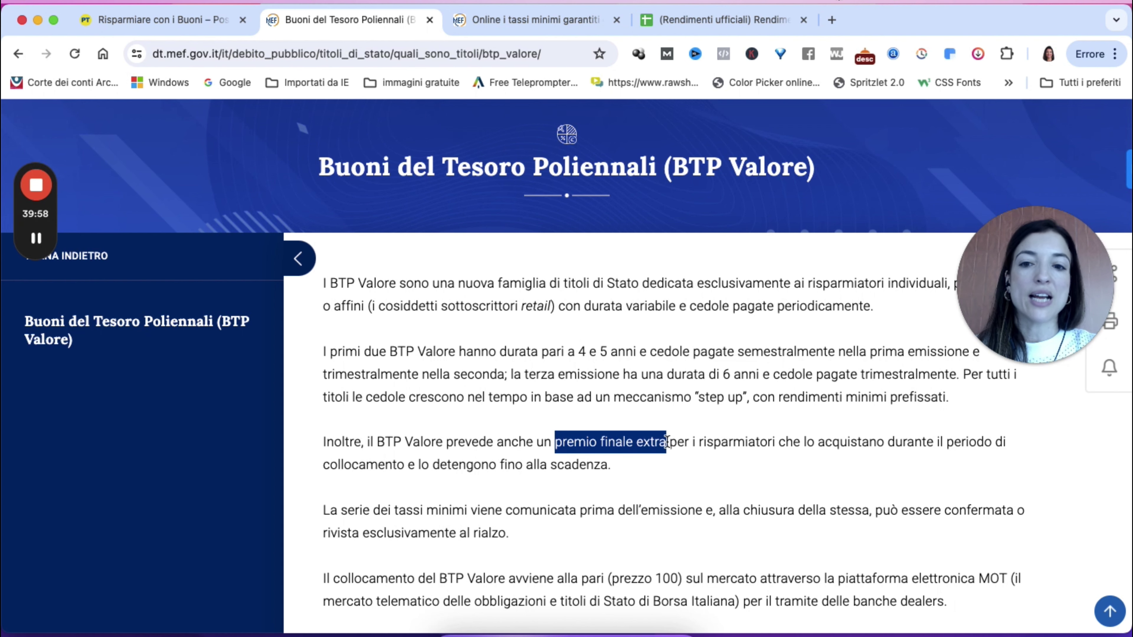
{"action": "scroll", "coordinate": [668, 441], "scroll_direction": "down", "scroll_amount": 6}
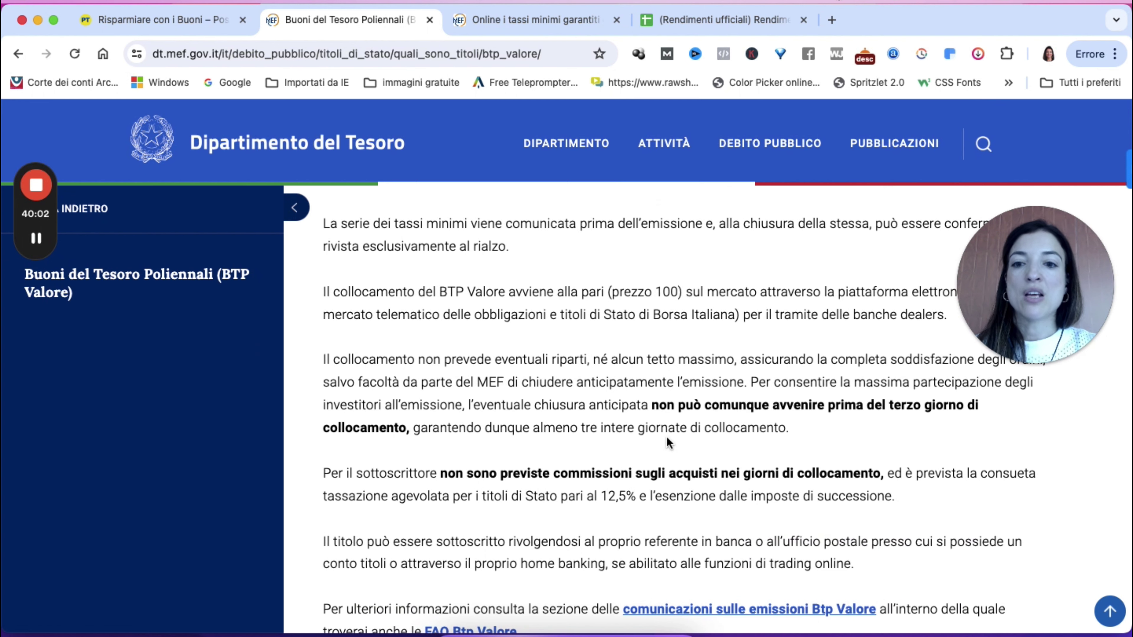
Switch to the BTP Valore 2024 yield spreadsheet and set the nominal value in B4 to 10000.
{"action": "left_click", "coordinate": [715, 20]}
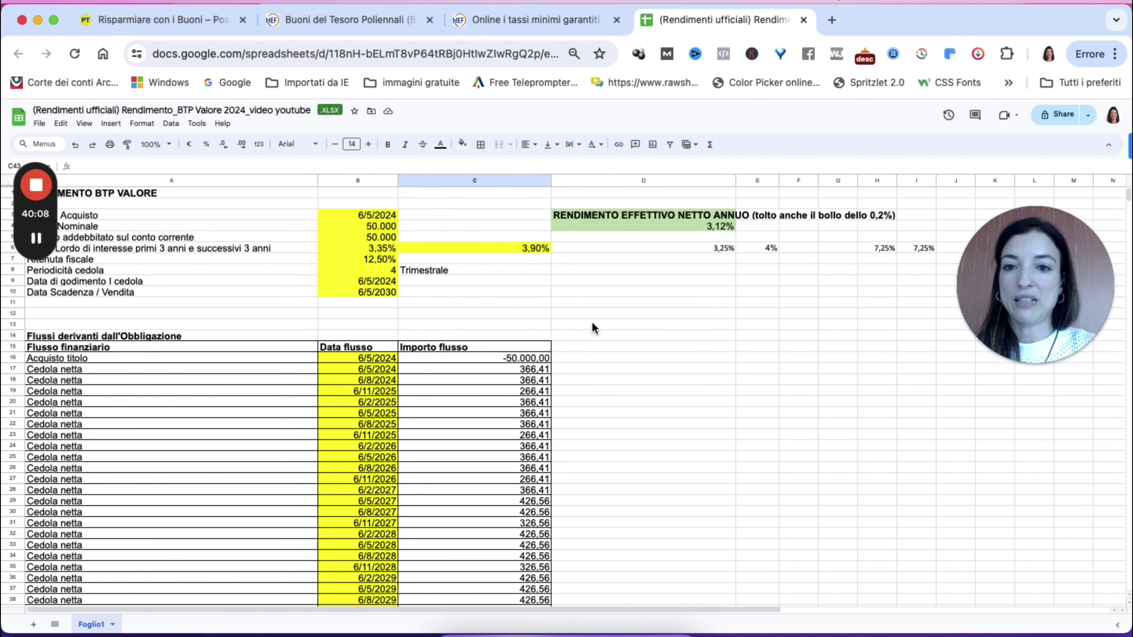
{"action": "left_click", "coordinate": [384, 227]}
{"action": "double_click", "coordinate": [383, 227]}
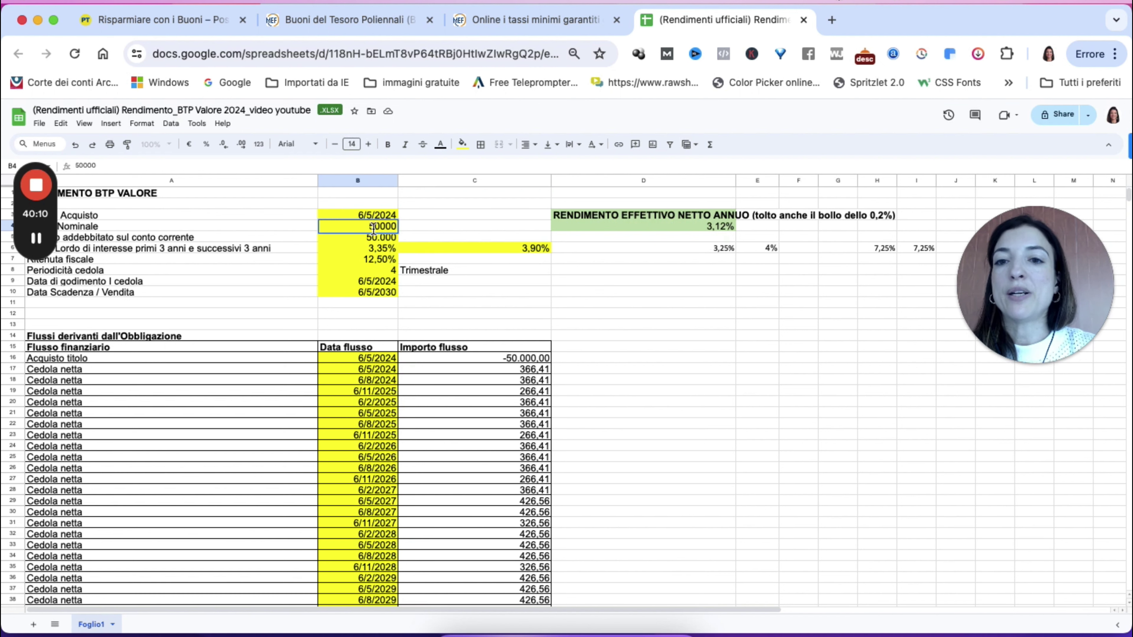
{"action": "double_click", "coordinate": [369, 227]}
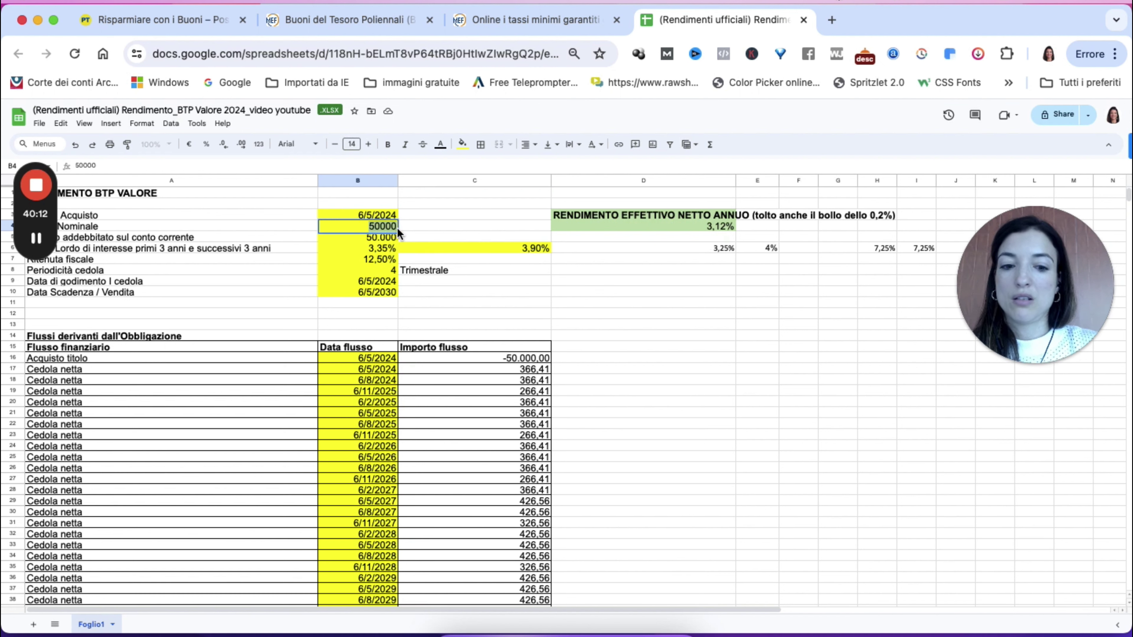
{"action": "type", "text": "10000"}
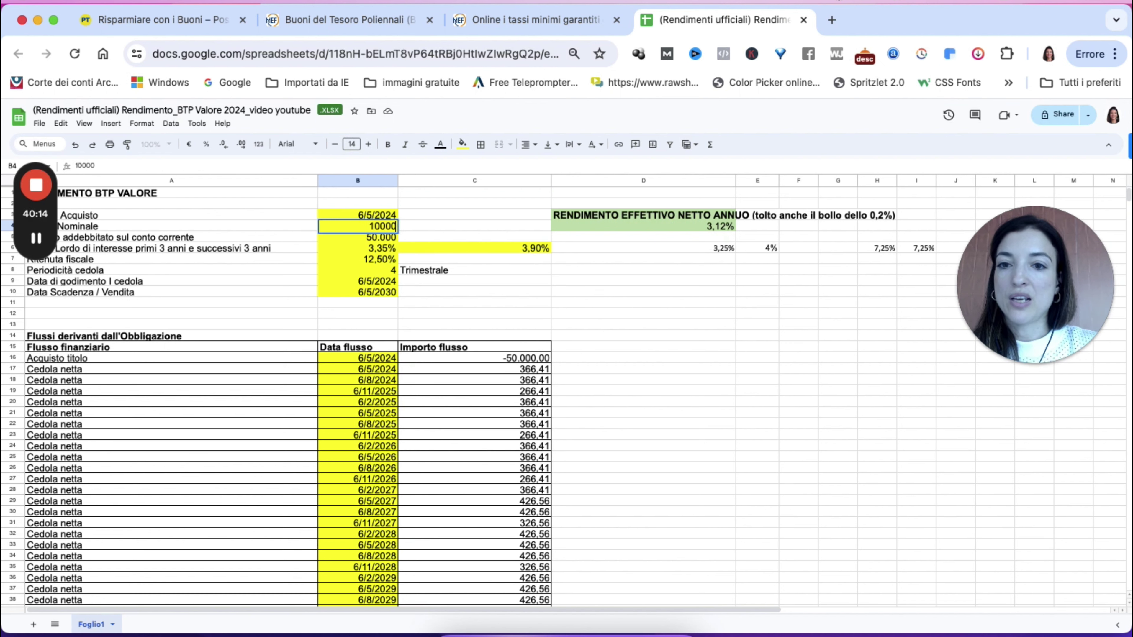
{"action": "key", "text": "Return"}
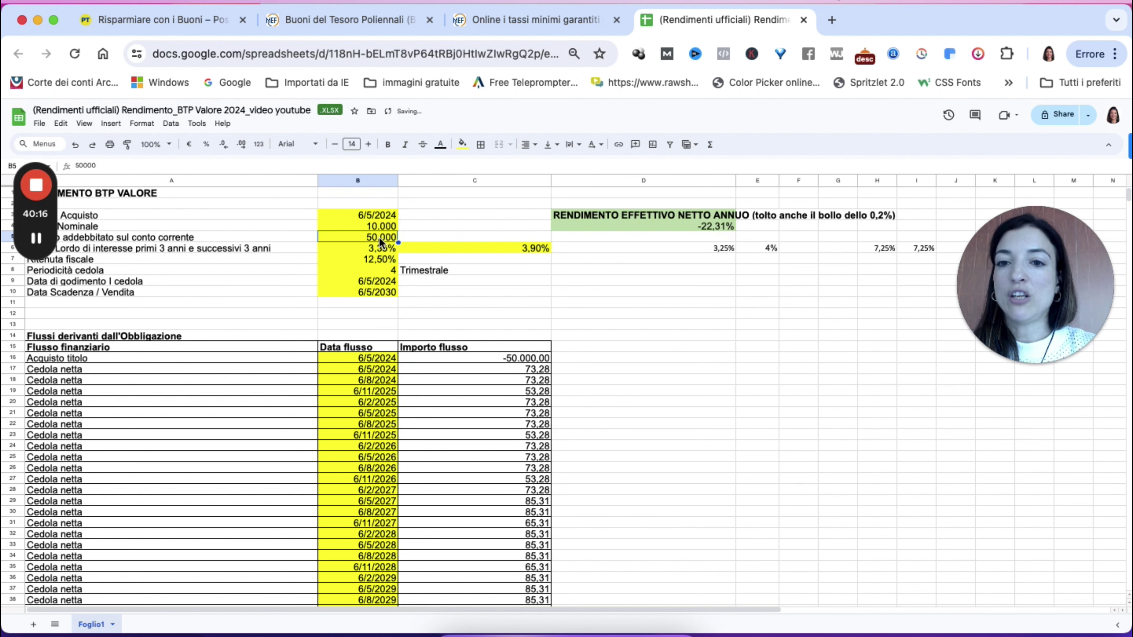
Set the amount debited from the current account in B5 to 10000.
{"action": "double_click", "coordinate": [378, 238]}
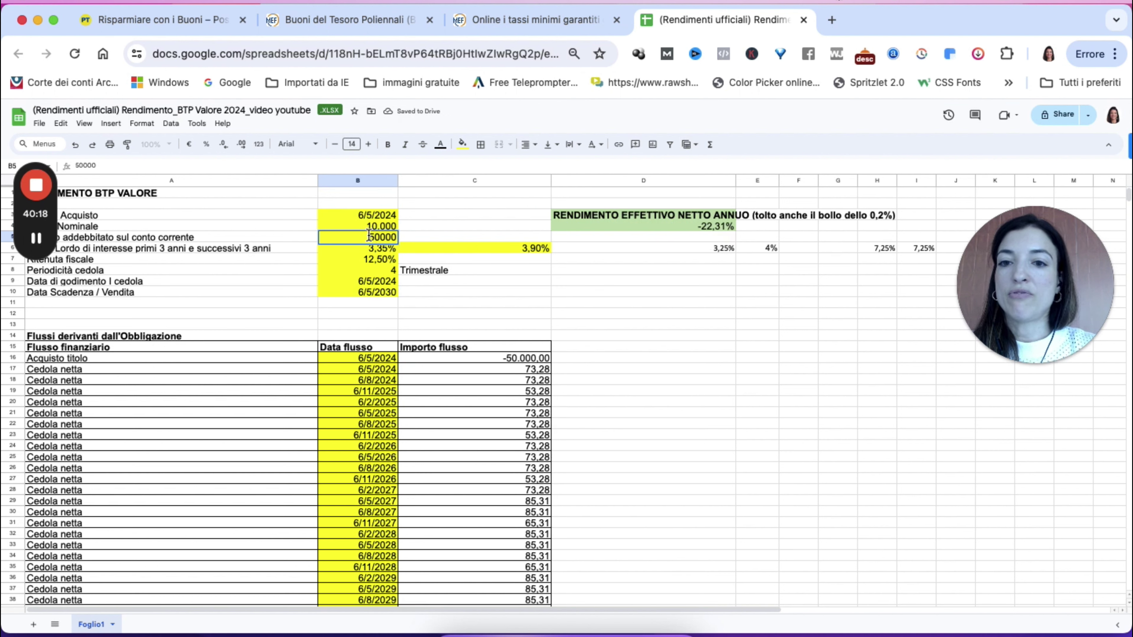
{"action": "left_click_drag", "start_coordinate": [367, 238], "coordinate": [390, 238]}
{"action": "type", "text": "100"}
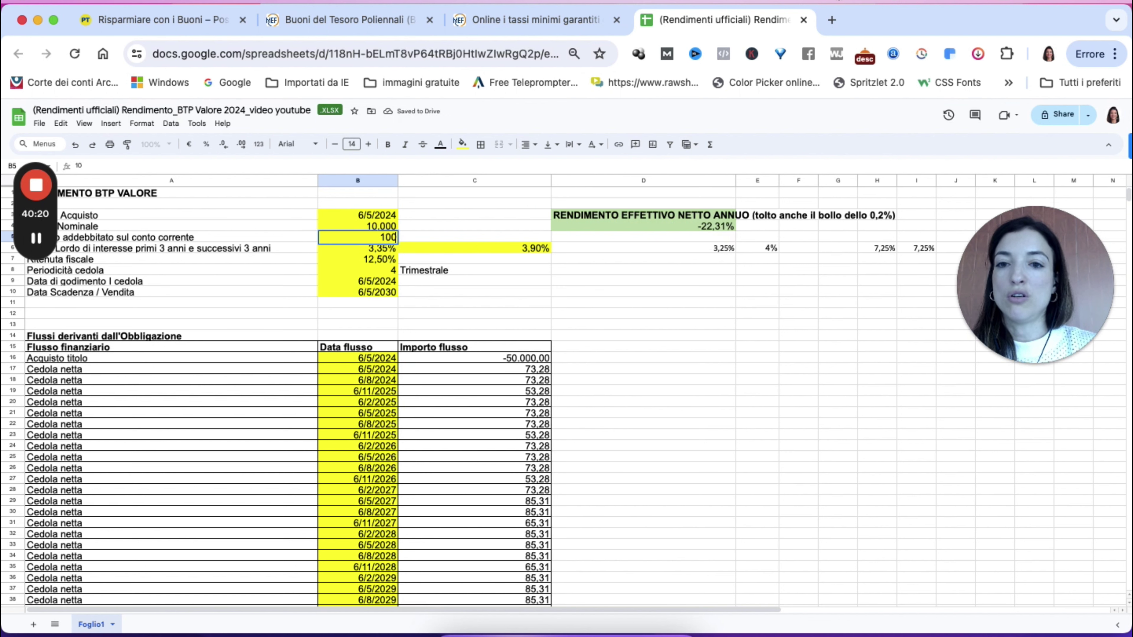
{"action": "type", "text": "00"}
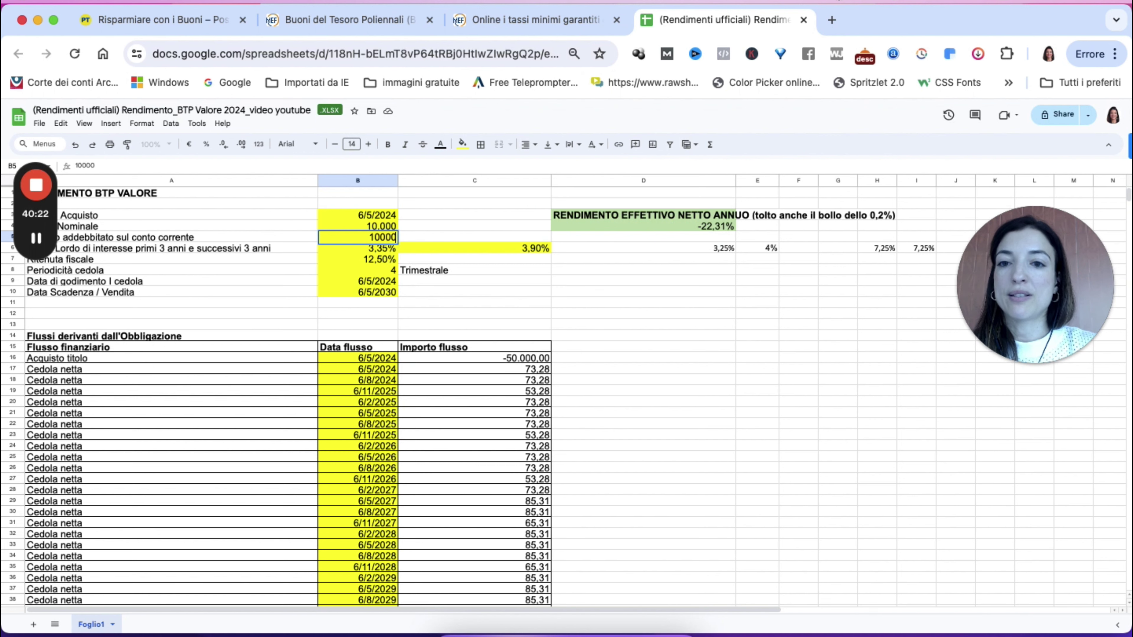
{"action": "key", "text": "Return"}
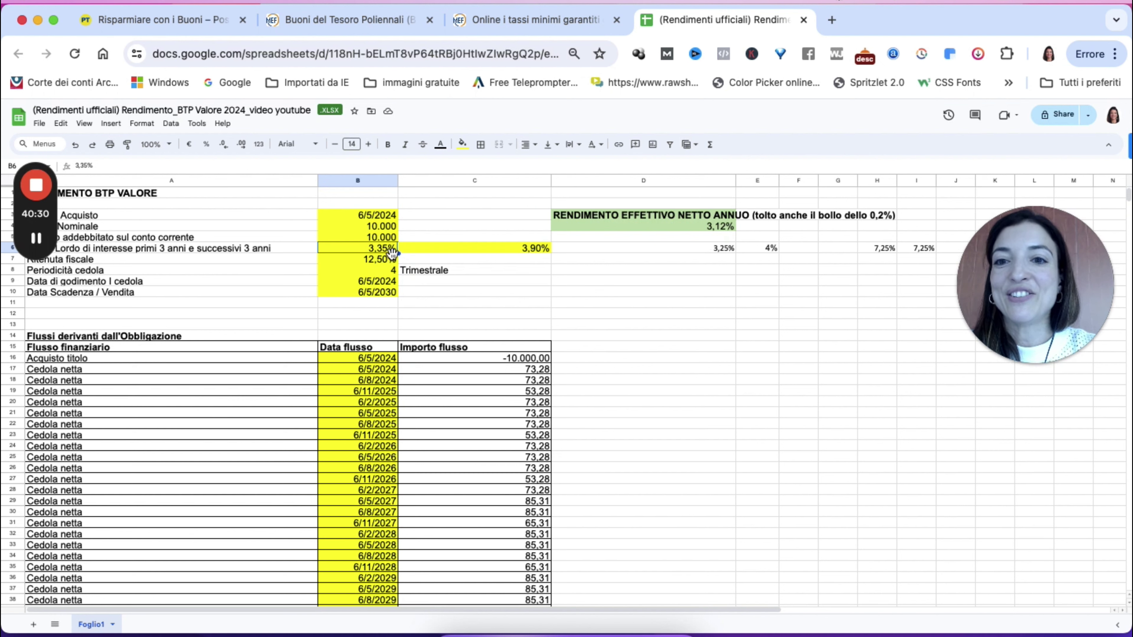
Check the second three-year interest rate in C6, then the six-year total, yearly gain and overall gain in C45, D45 and C46.
{"action": "left_click", "coordinate": [519, 248]}
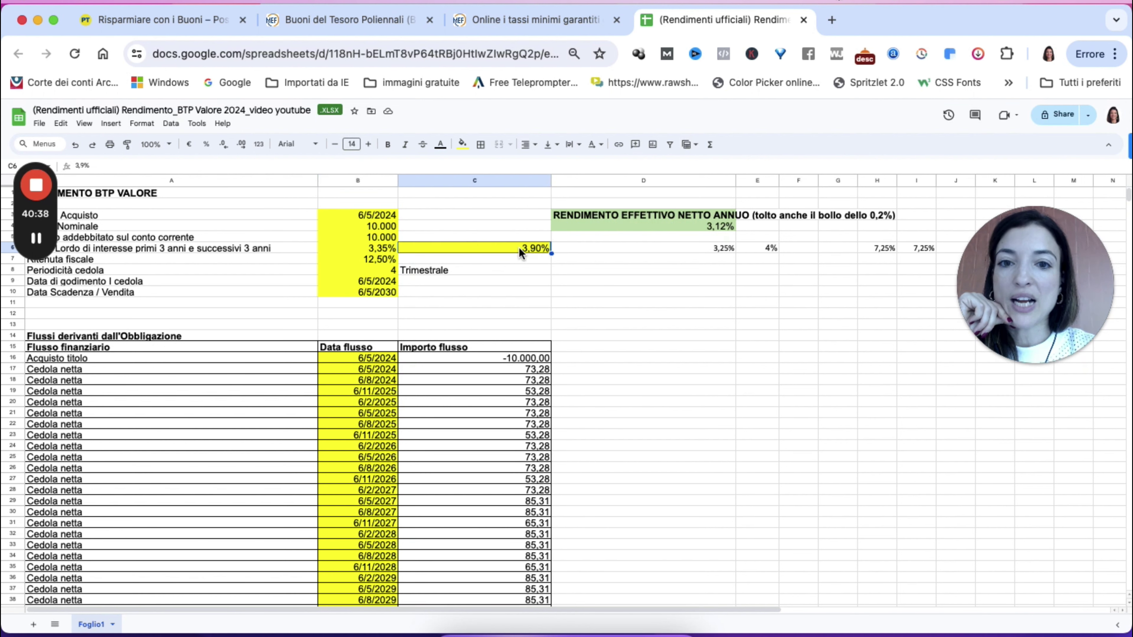
{"action": "scroll", "coordinate": [519, 245], "scroll_direction": "down", "scroll_amount": 8}
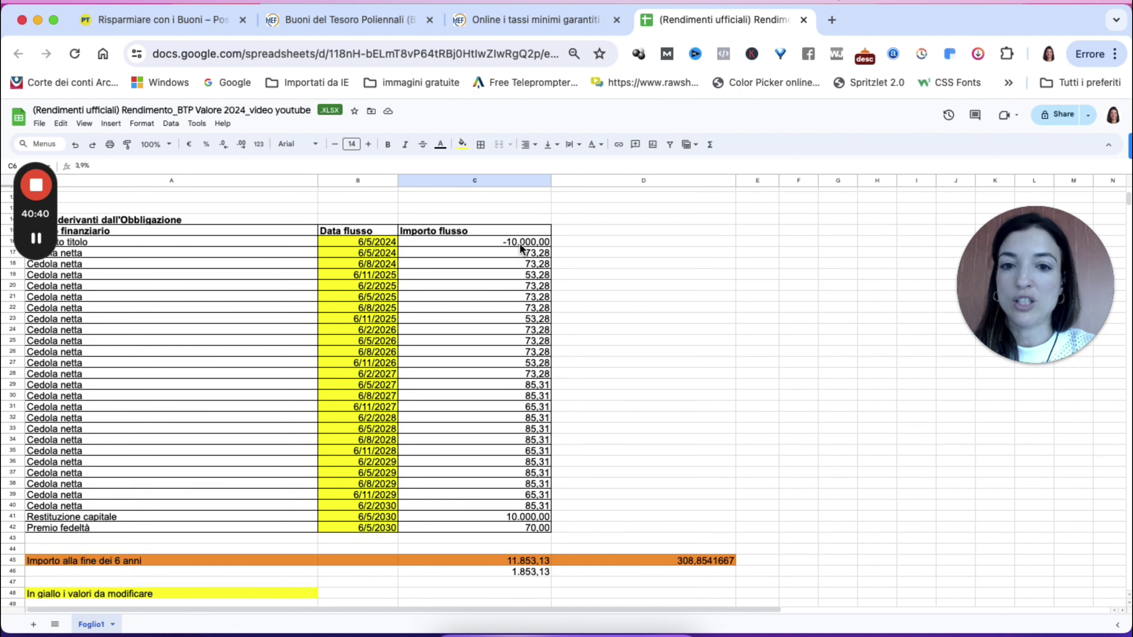
{"action": "scroll", "coordinate": [519, 243], "scroll_direction": "down", "scroll_amount": 2}
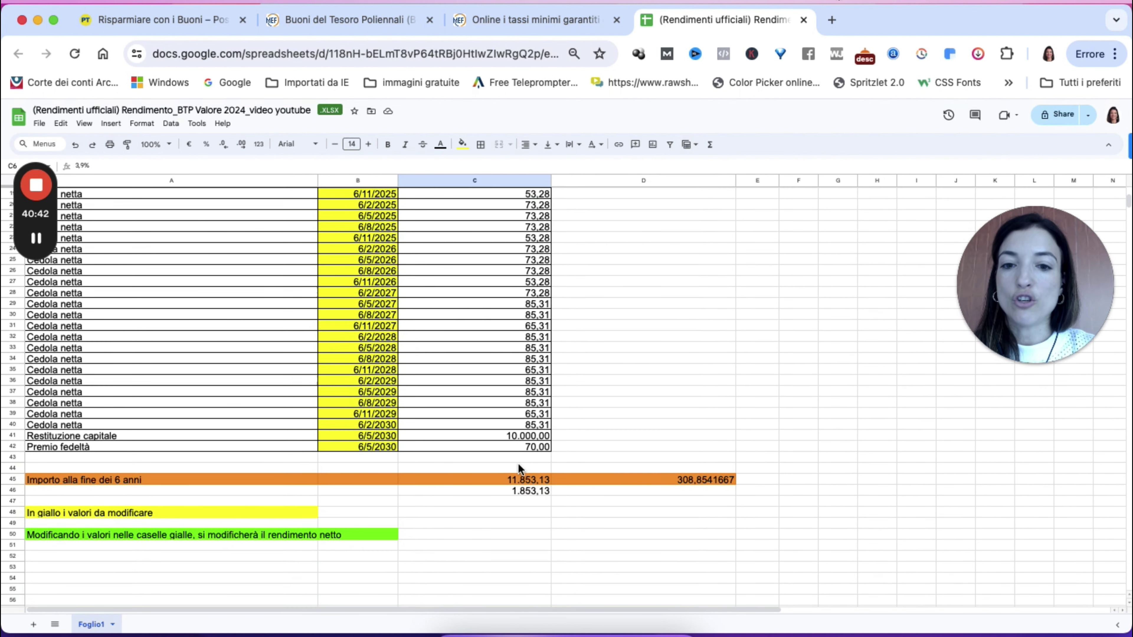
{"action": "left_click", "coordinate": [501, 477]}
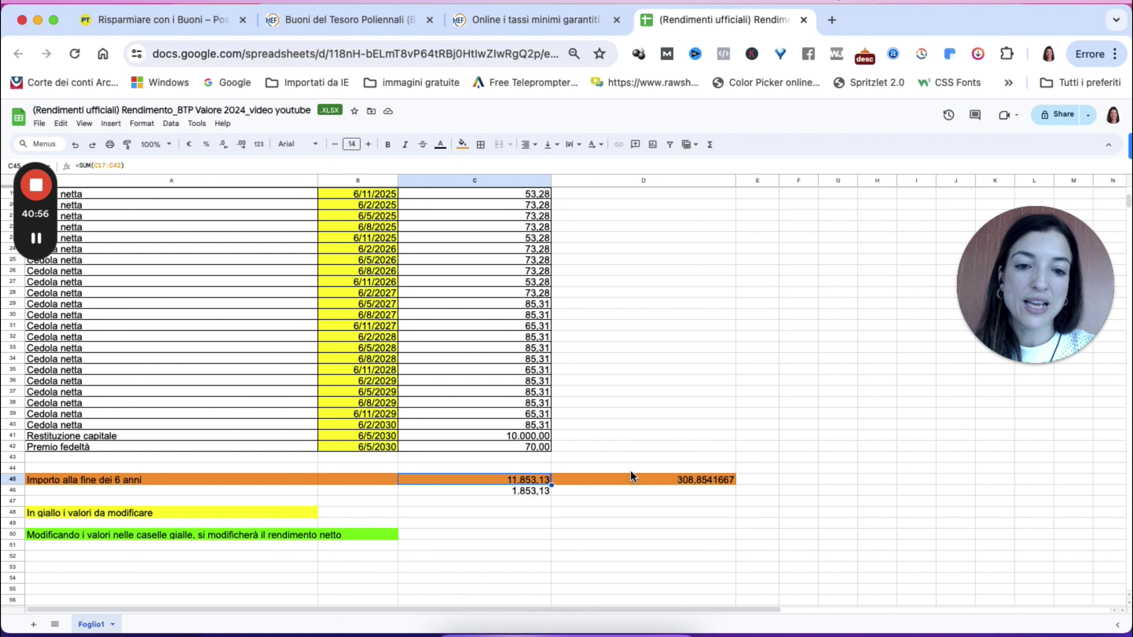
{"action": "left_click", "coordinate": [671, 480]}
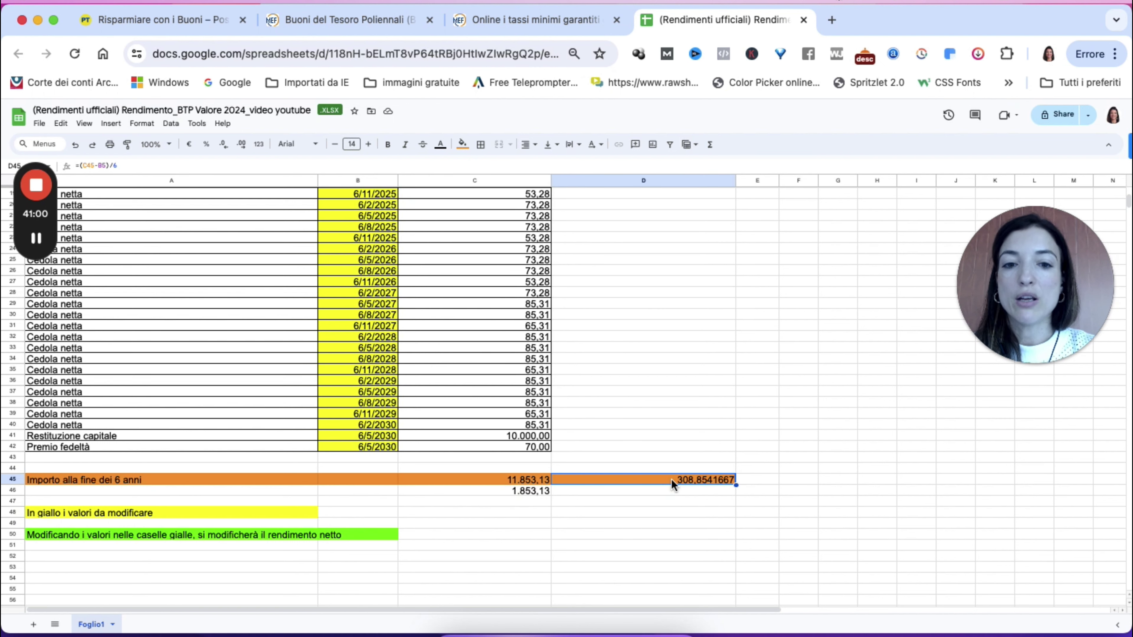
{"action": "left_click", "coordinate": [500, 491]}
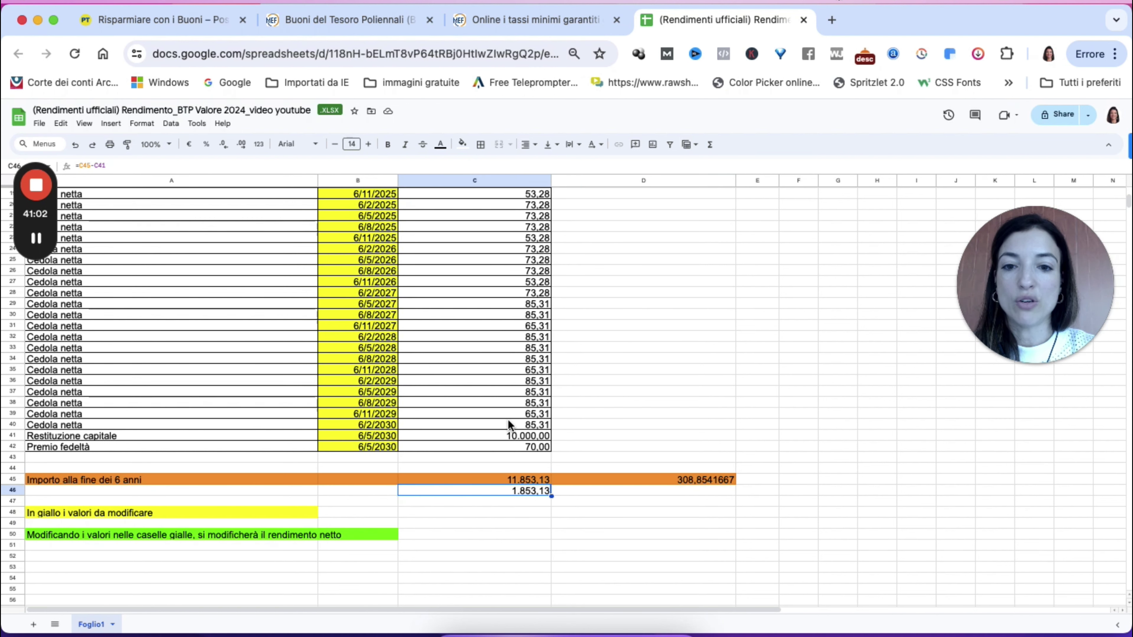
Inspect the formulas behind the net coupons in C17 and C19 and the "Premio fedeltà" amount in C42.
{"action": "scroll", "coordinate": [508, 422], "scroll_direction": "up", "scroll_amount": 5}
{"action": "scroll", "coordinate": [508, 423], "scroll_direction": "up", "scroll_amount": 1}
{"action": "left_click", "coordinate": [508, 423]}
{"action": "left_click", "coordinate": [513, 340]}
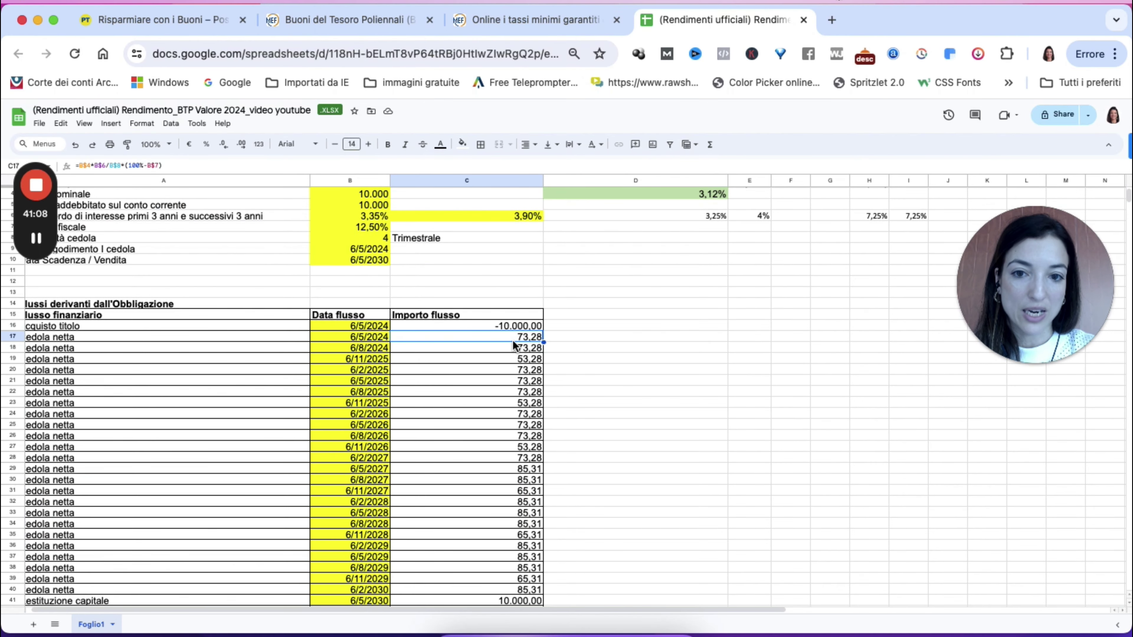
{"action": "left_click", "coordinate": [526, 361]}
{"action": "scroll", "coordinate": [527, 361], "scroll_direction": "up", "scroll_amount": 2}
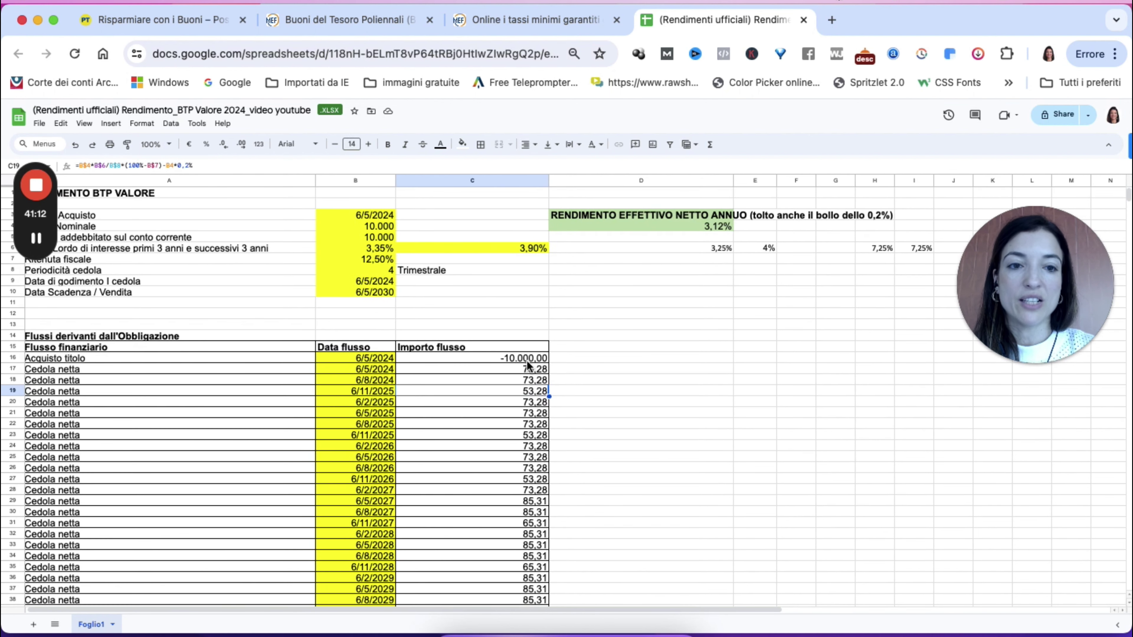
{"action": "scroll", "coordinate": [527, 361], "scroll_direction": "down", "scroll_amount": 9}
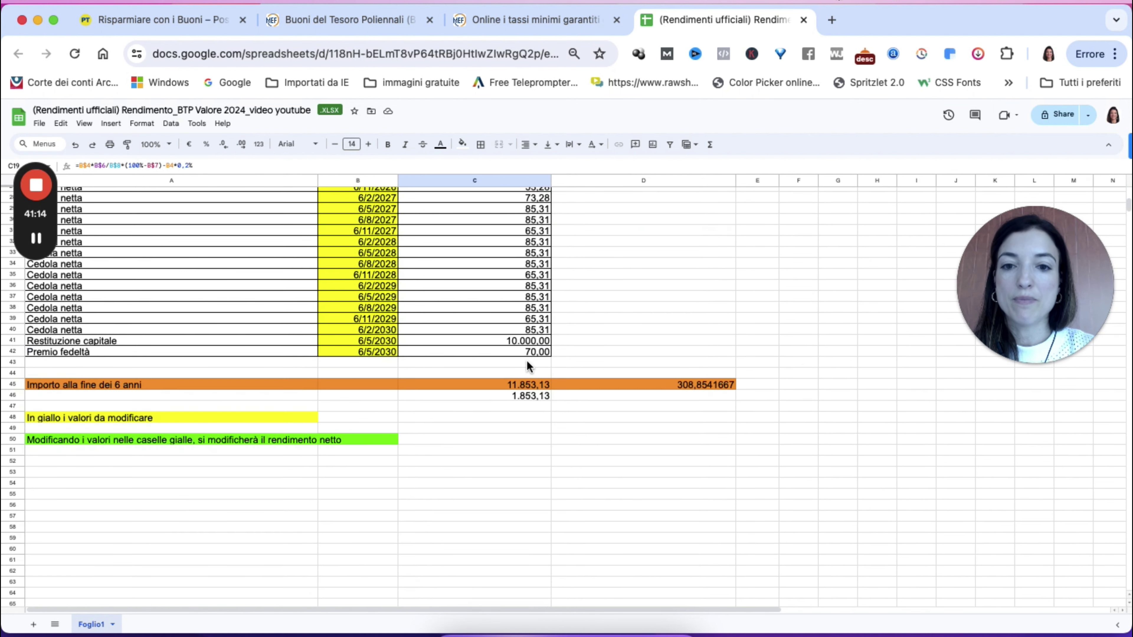
{"action": "left_click", "coordinate": [520, 356]}
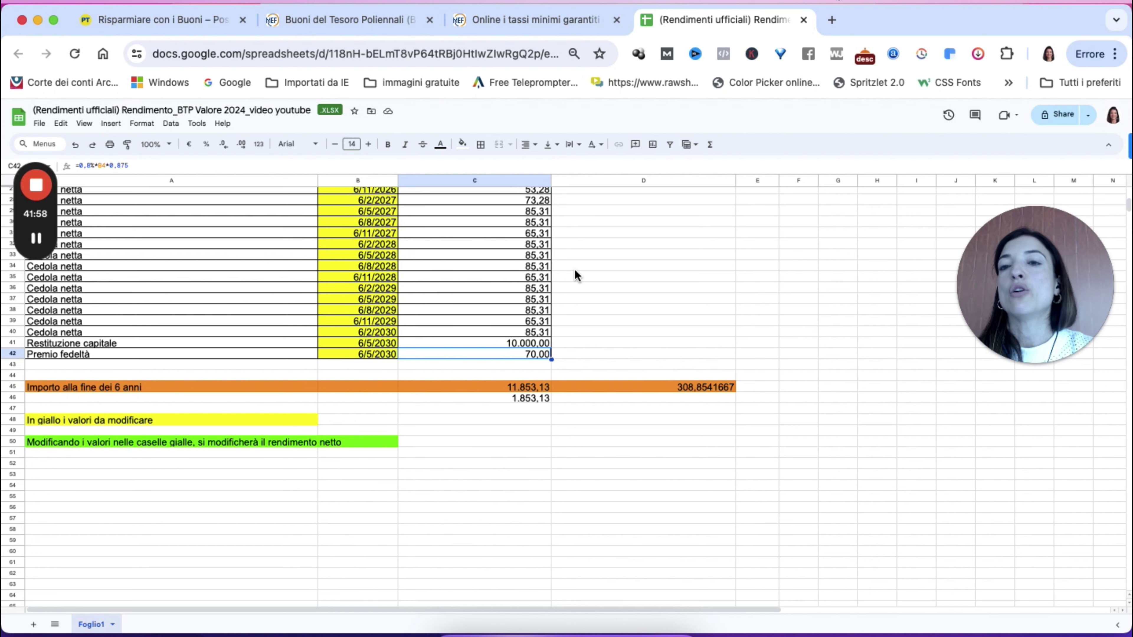
Compare the purchase outlay in C16 with the "Restituzione capitale" amount in C41.
{"action": "scroll", "coordinate": [575, 270], "scroll_direction": "up", "scroll_amount": 5}
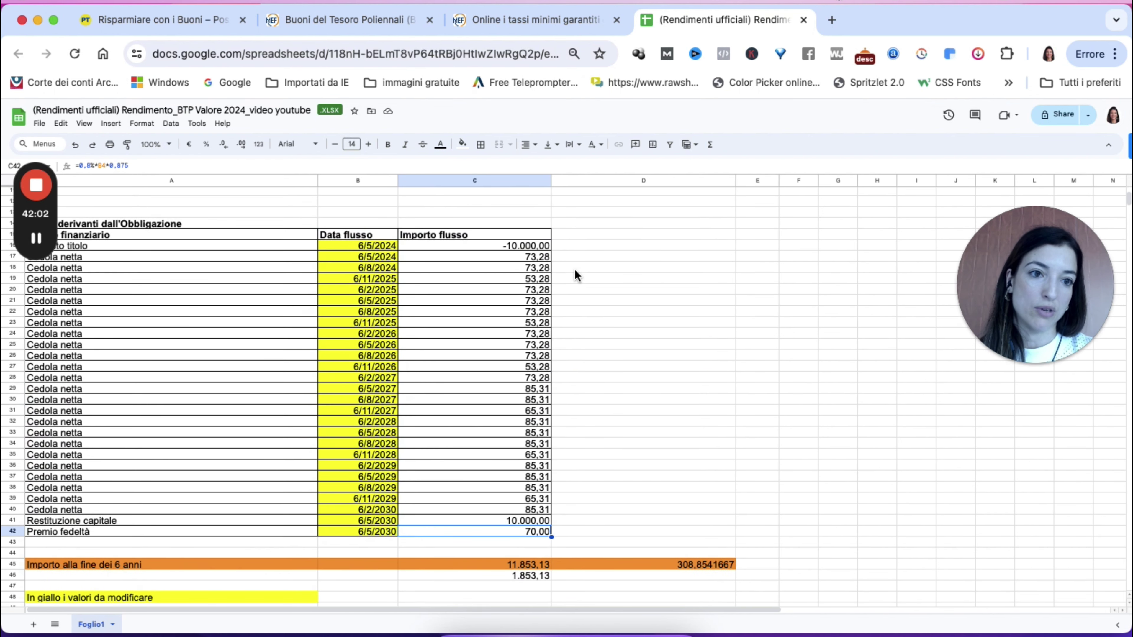
{"action": "left_click", "coordinate": [541, 244]}
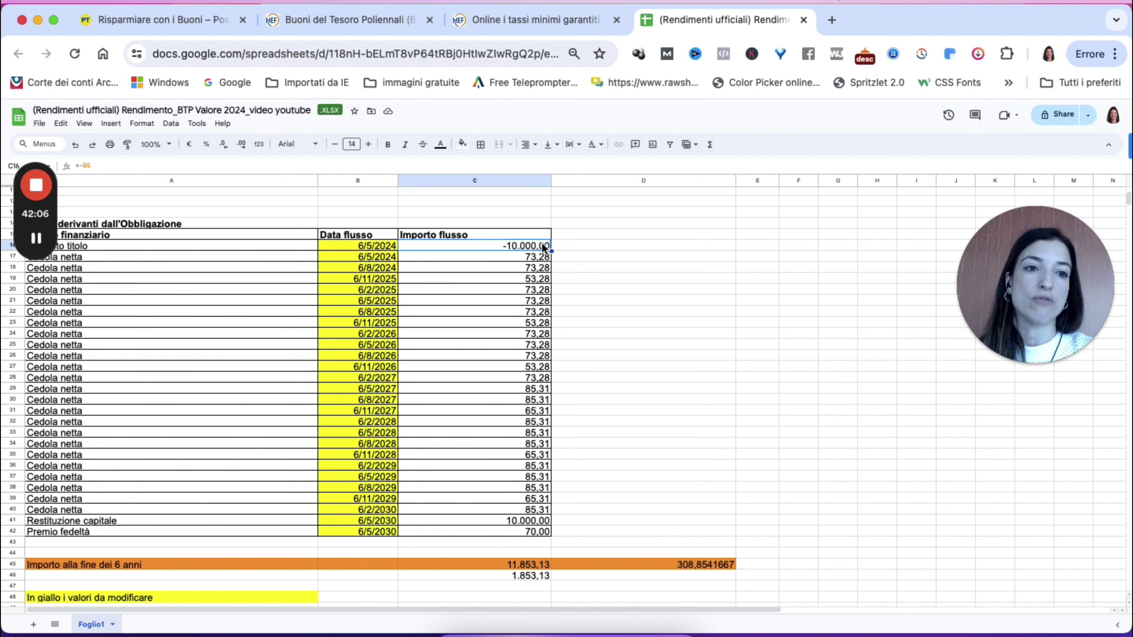
{"action": "left_click", "coordinate": [540, 521]}
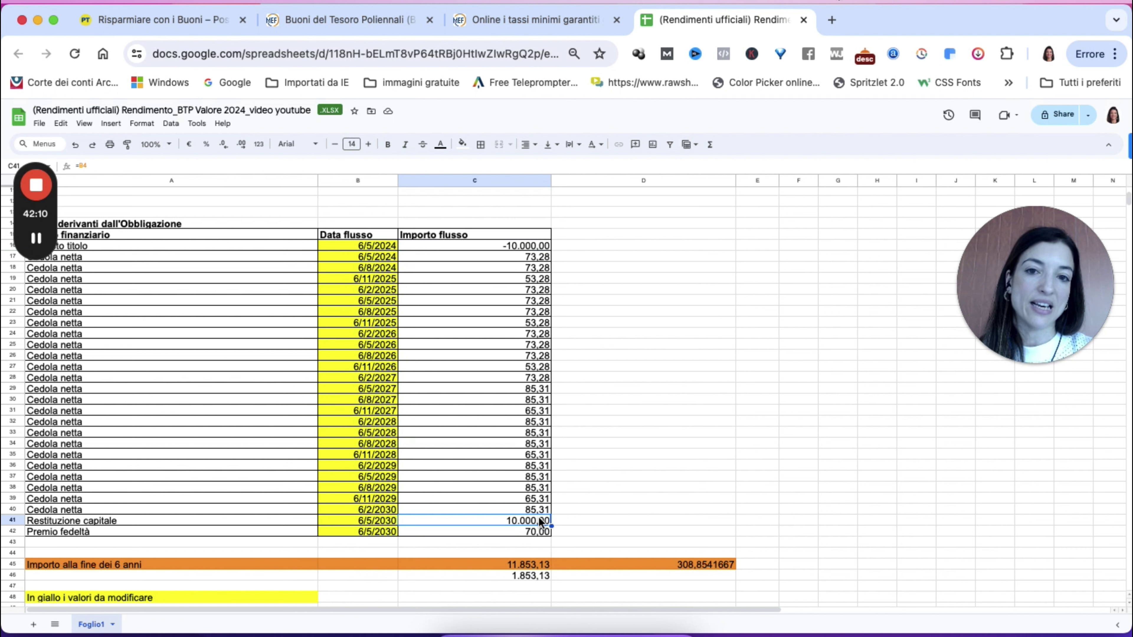
{"action": "left_click", "coordinate": [528, 249]}
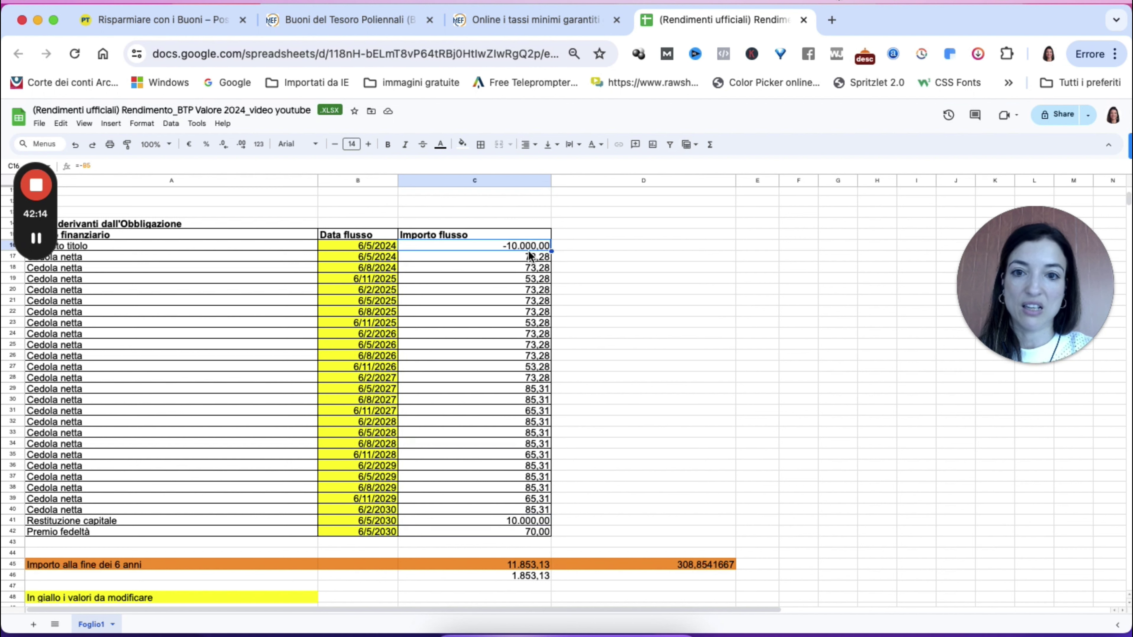
{"action": "left_click", "coordinate": [530, 520]}
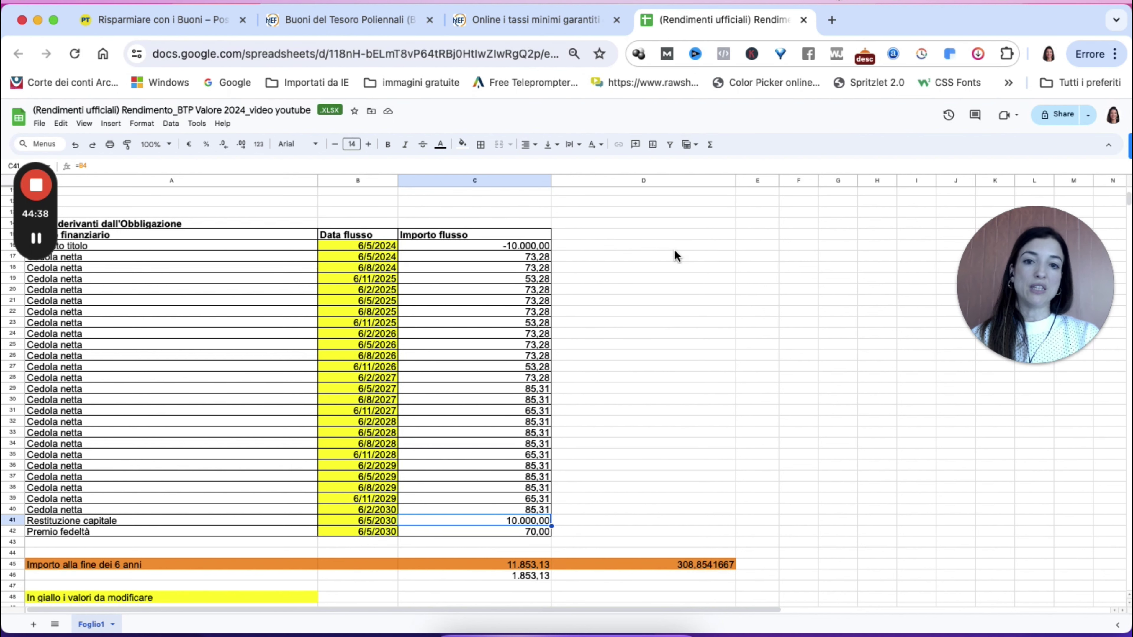
Review the first three net coupon amounts in C17, C18 and C19.
{"action": "left_click", "coordinate": [543, 255]}
{"action": "left_click", "coordinate": [540, 269]}
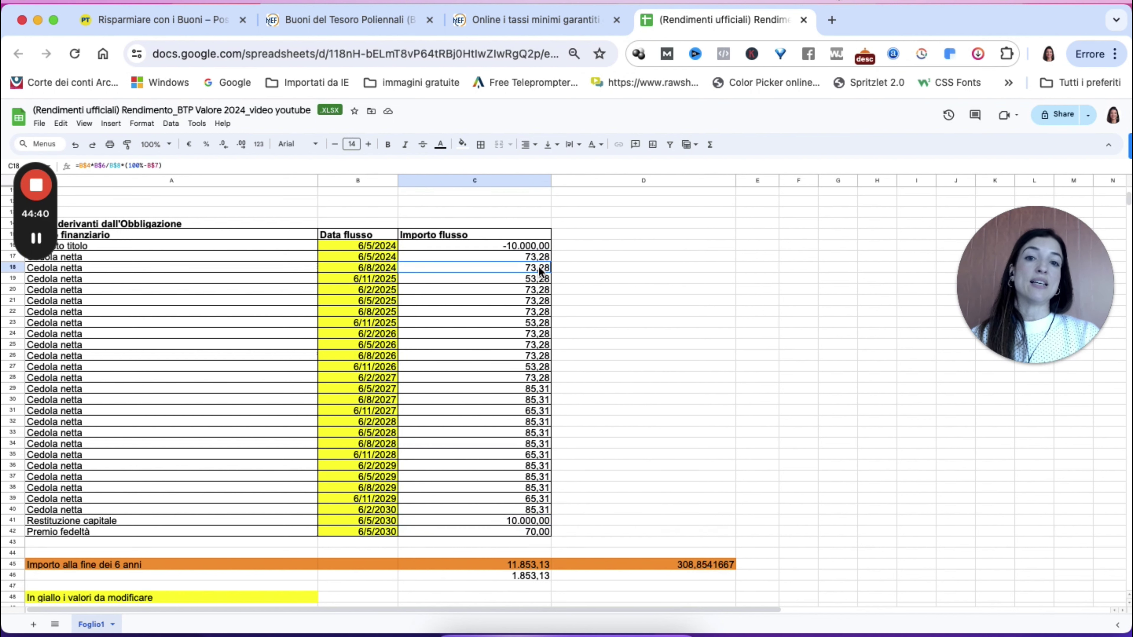
{"action": "left_click", "coordinate": [537, 279]}
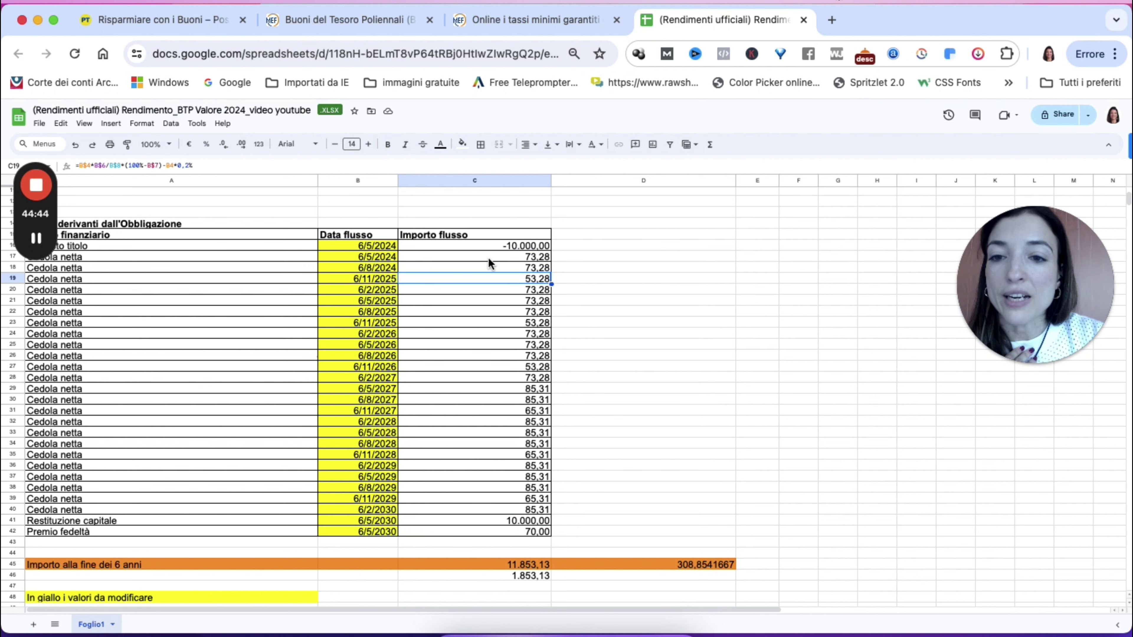
Inspect the net coupon amounts and formulas in C27, C18, C20, C25 and C31 across both three-year rate periods.
{"action": "left_click", "coordinate": [509, 365]}
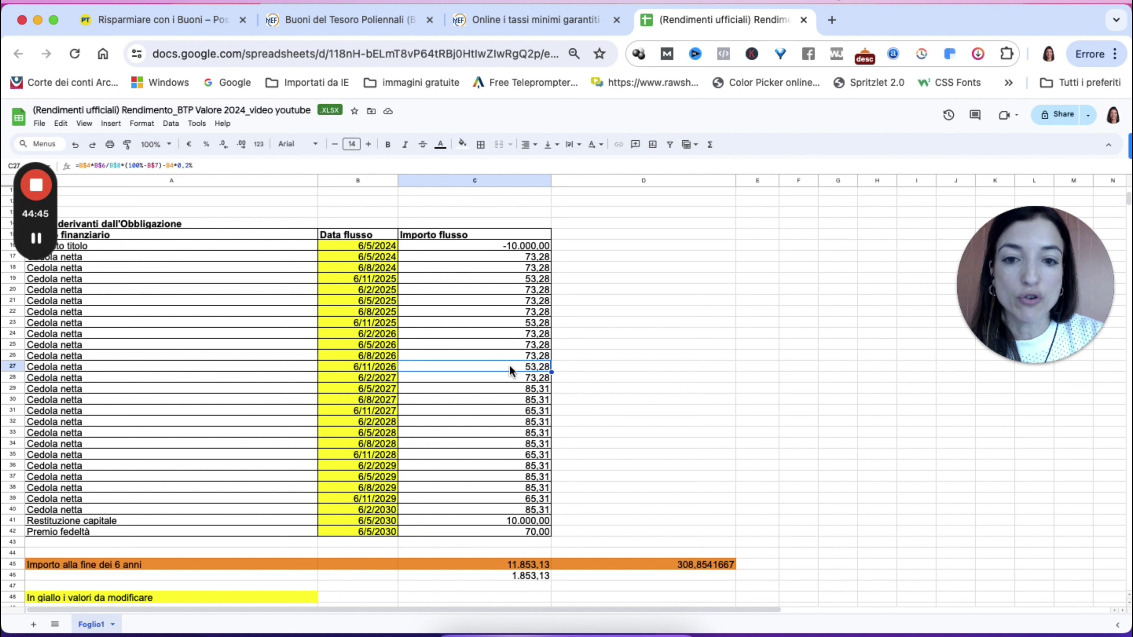
{"action": "left_click", "coordinate": [538, 268]}
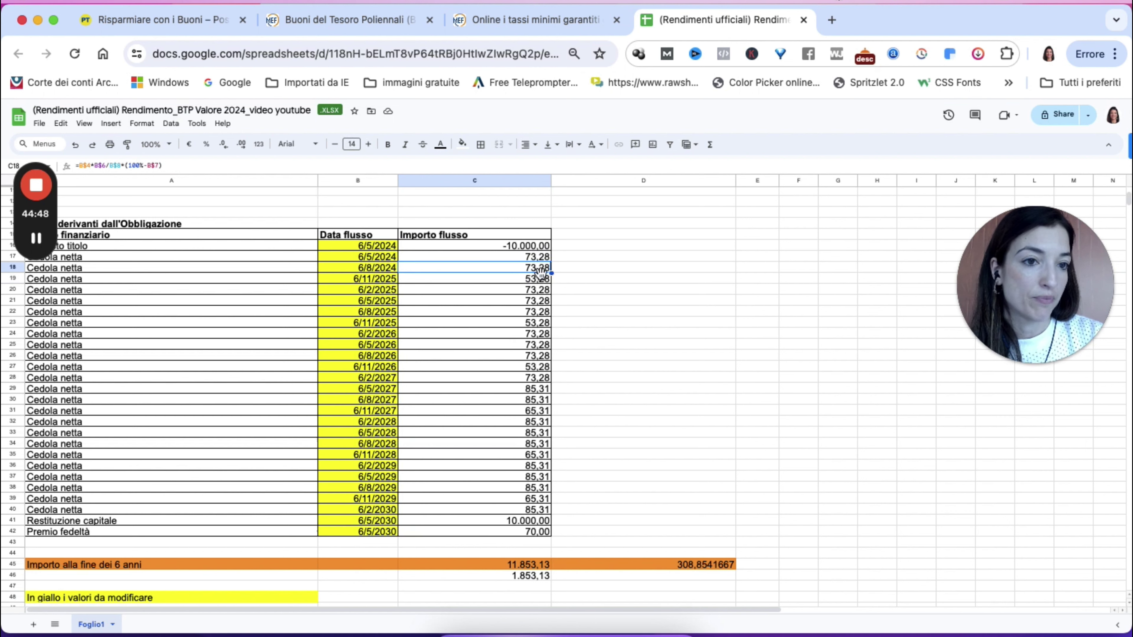
{"action": "left_click", "coordinate": [541, 289]}
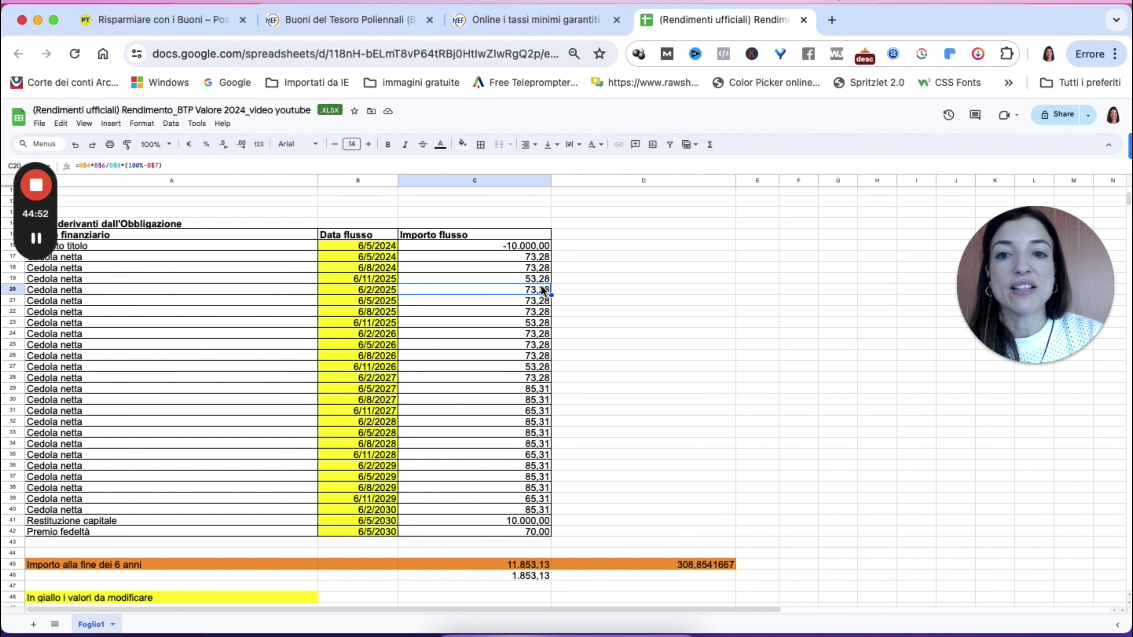
{"action": "left_click", "coordinate": [540, 347]}
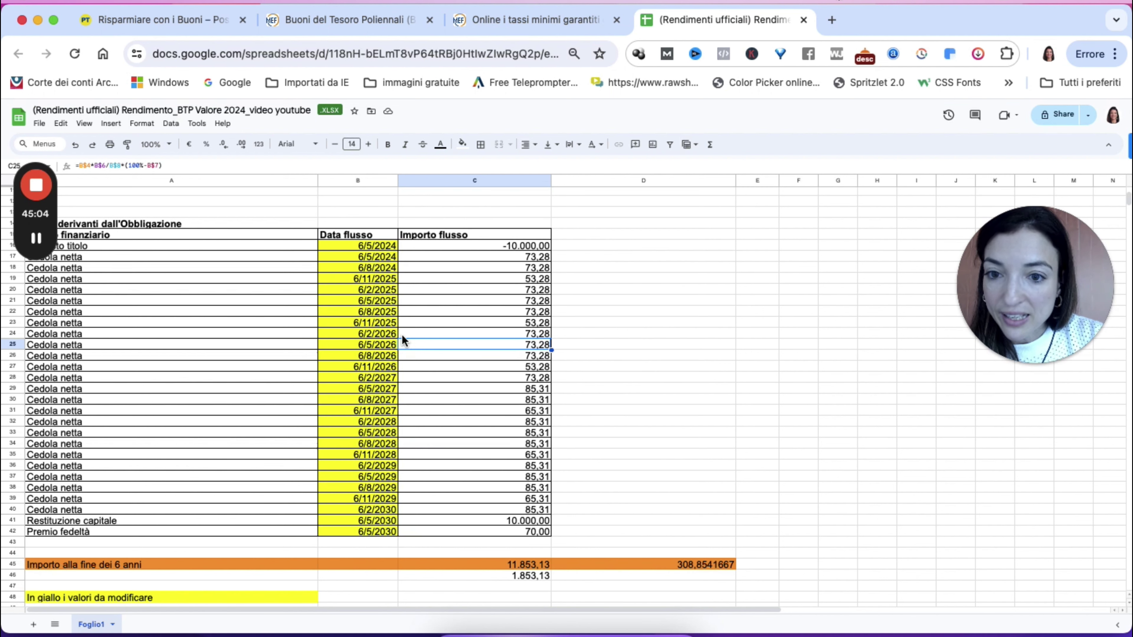
{"action": "left_click", "coordinate": [512, 407]}
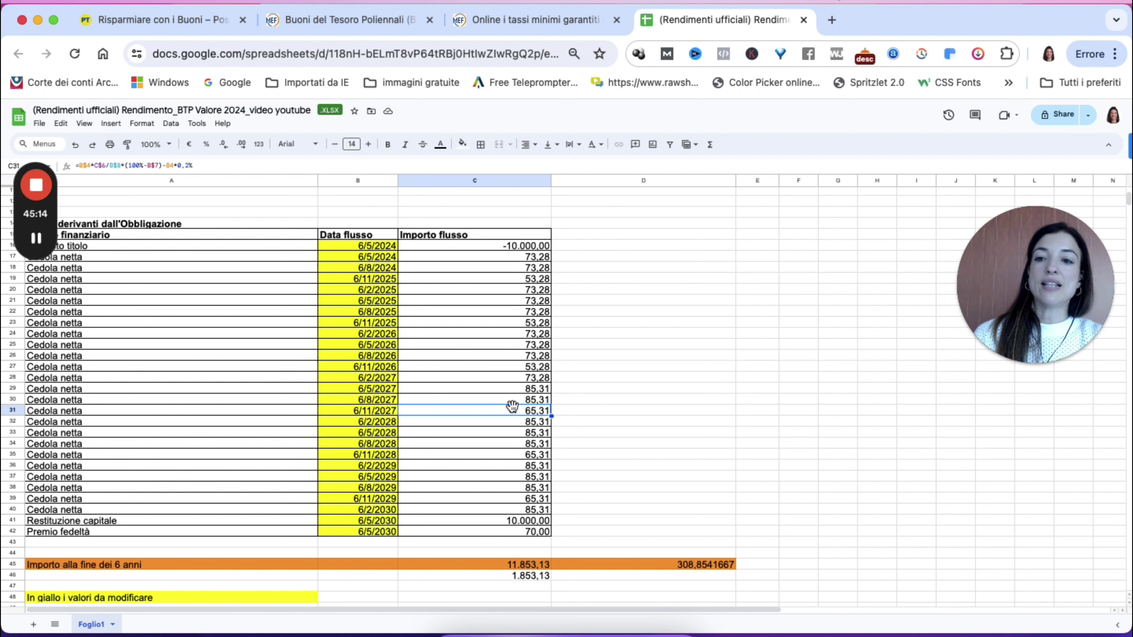
Review the capital repayment in C41, the purchase outlay in C16 and the first three net coupons in C17 to C19.
{"action": "left_click", "coordinate": [530, 519]}
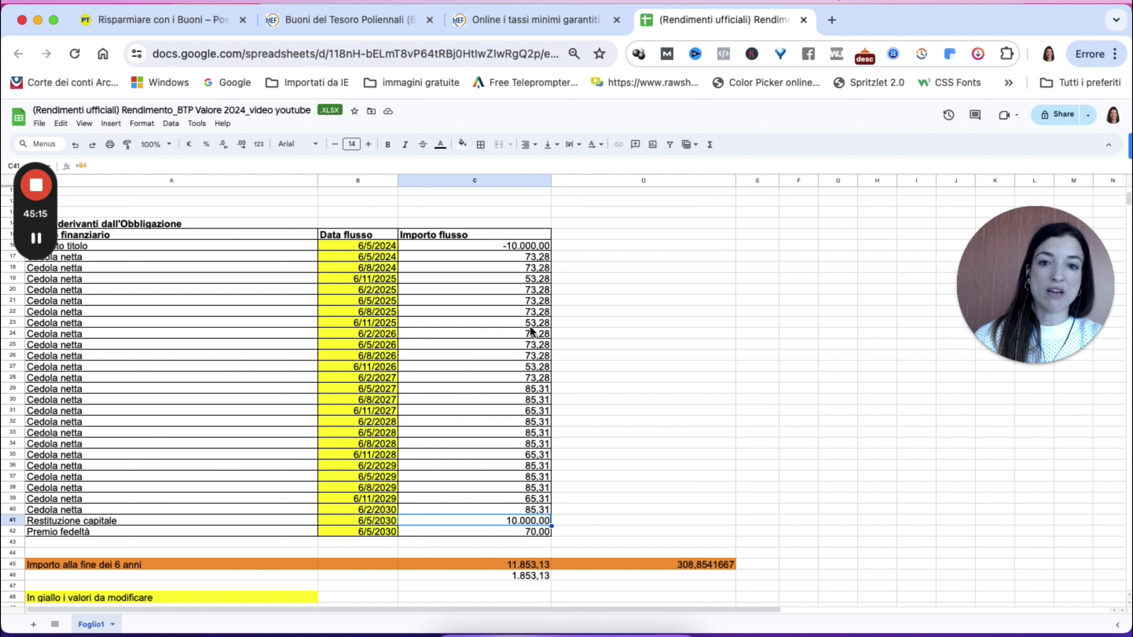
{"action": "left_click", "coordinate": [532, 244]}
{"action": "left_click", "coordinate": [533, 257]}
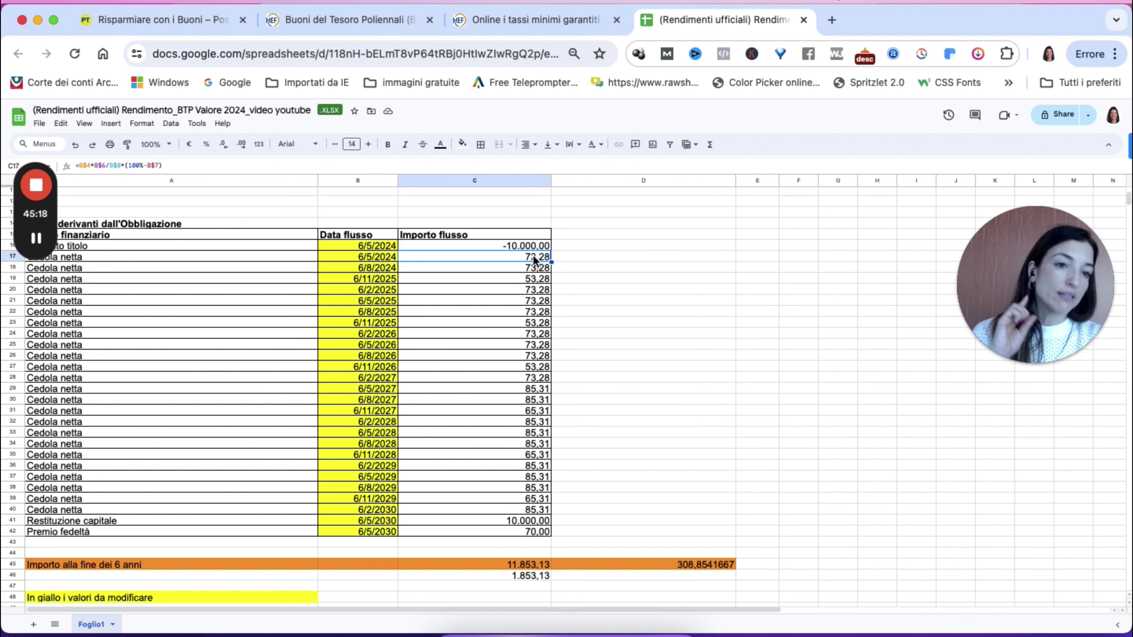
{"action": "left_click", "coordinate": [533, 267]}
{"action": "left_click", "coordinate": [534, 277]}
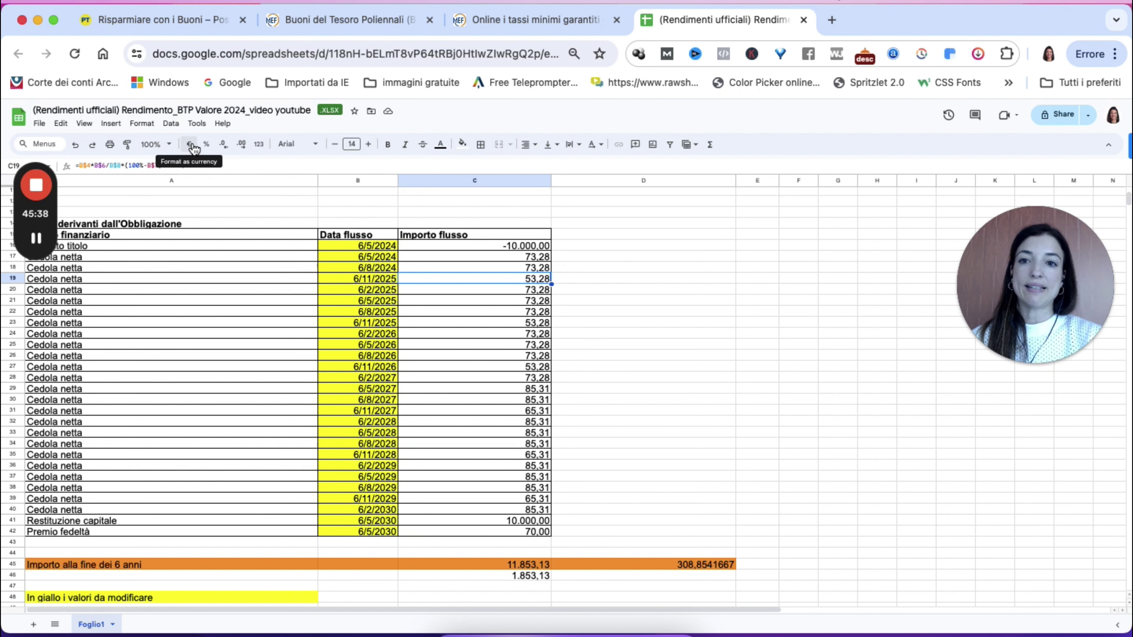
{"action": "scroll", "coordinate": [227, 288], "scroll_direction": "up", "scroll_amount": 4}
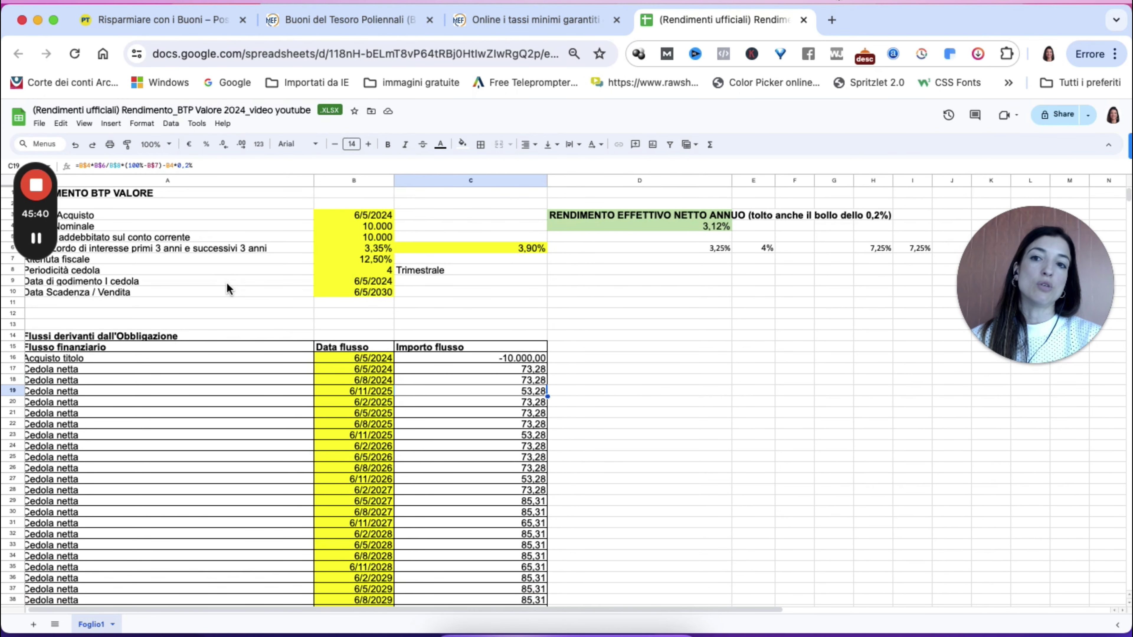